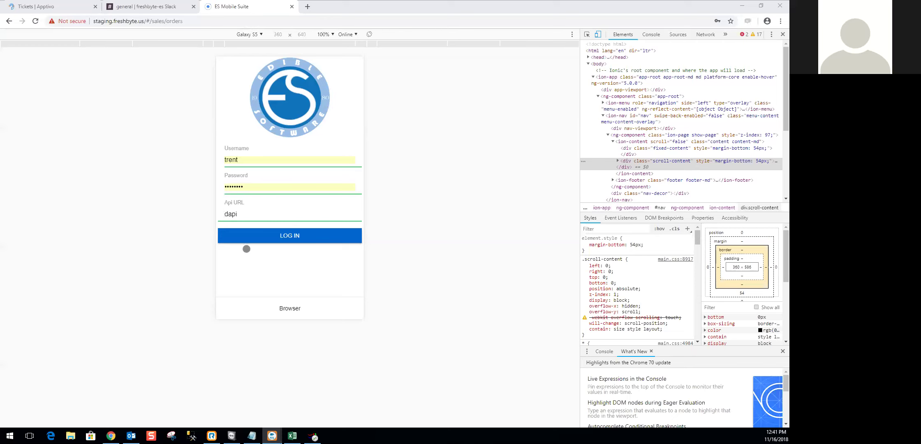
Step: Log in and open Live Sales > Orders to reach the Open Sales Orders list
{"action": "left_click", "coordinate": [307, 241]}
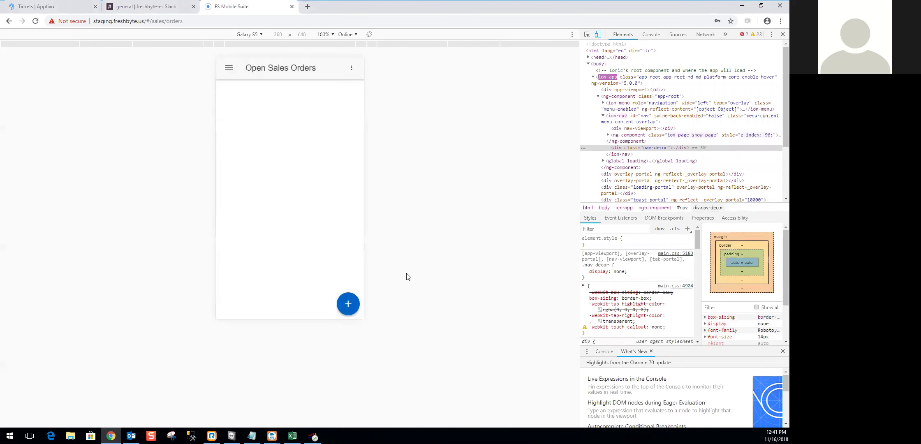
{"action": "left_click", "coordinate": [229, 68]}
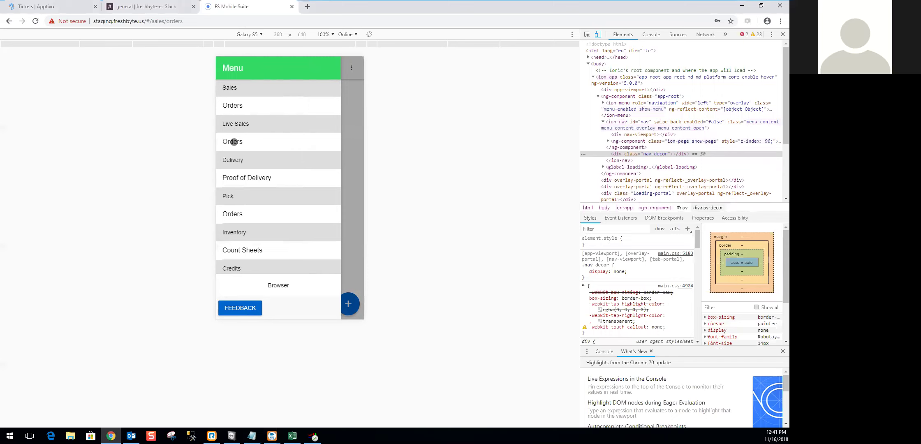
{"action": "left_click", "coordinate": [234, 142]}
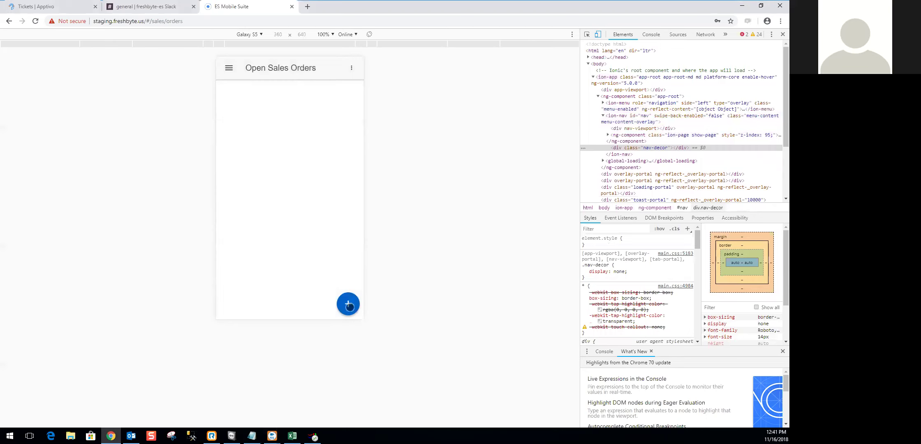
Step: Create a new order for TRENT EDIBLE STORE, found by searching 'trent'
{"action": "left_click", "coordinate": [348, 303]}
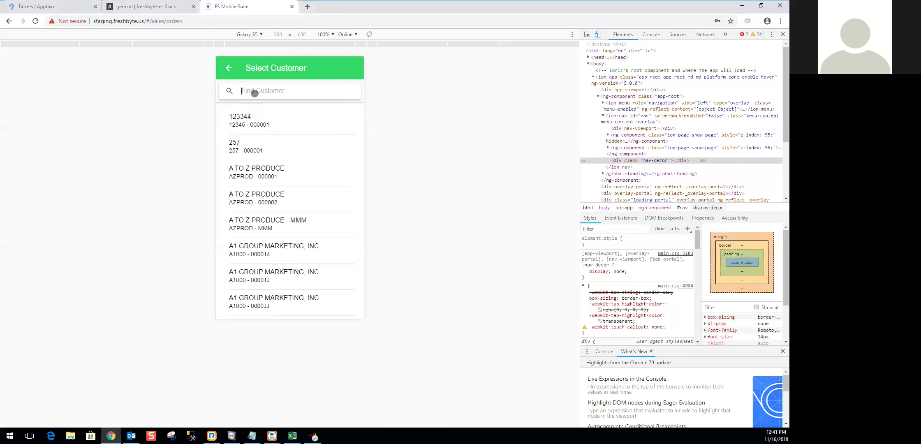
{"action": "type", "text": "trent"}
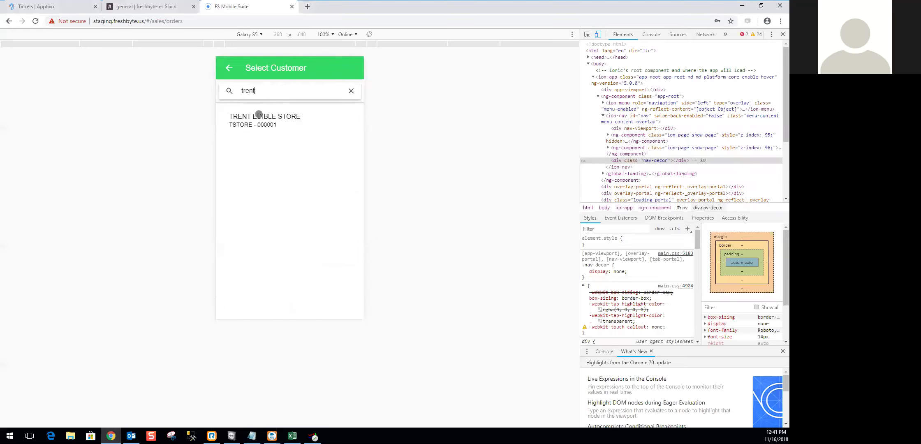
{"action": "left_click", "coordinate": [261, 119]}
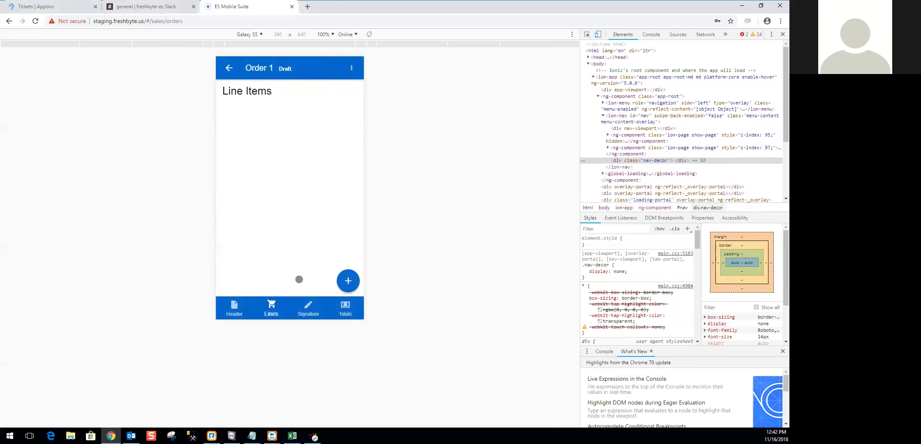
Step: Add a line to Order 1, search items for 'tsreg', then clear the search to list all items
{"action": "left_click", "coordinate": [349, 280]}
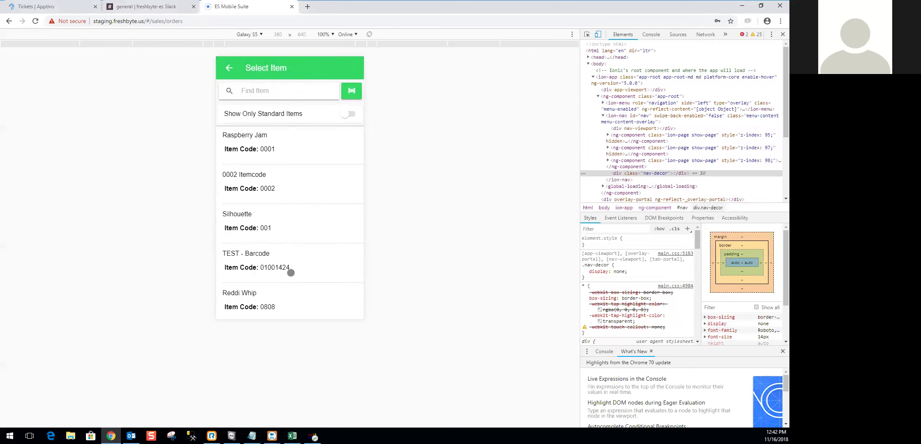
{"action": "scroll", "coordinate": [291, 263], "scroll_direction": "down", "scroll_amount": 8}
{"action": "scroll", "coordinate": [252, 154], "scroll_direction": "up", "scroll_amount": 3}
{"action": "left_click", "coordinate": [265, 93]}
{"action": "type", "text": "tsreg"}
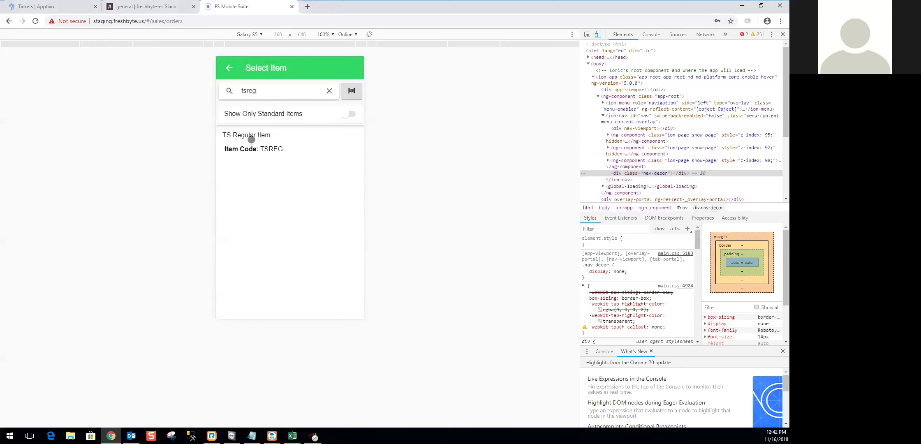
{"action": "left_click", "coordinate": [329, 91]}
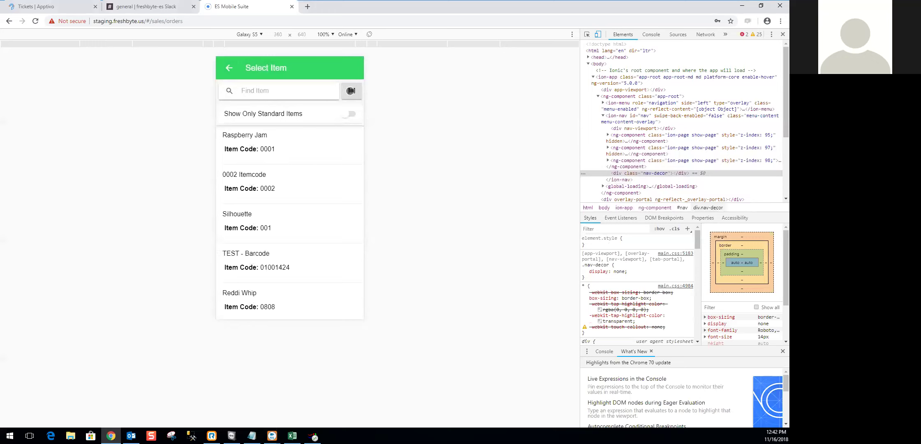
{"action": "left_click", "coordinate": [350, 90]}
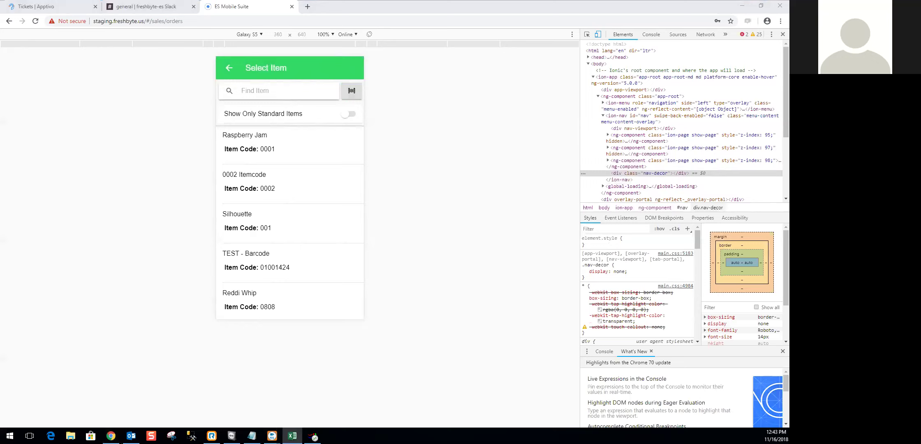
{"action": "left_click", "coordinate": [360, 134]}
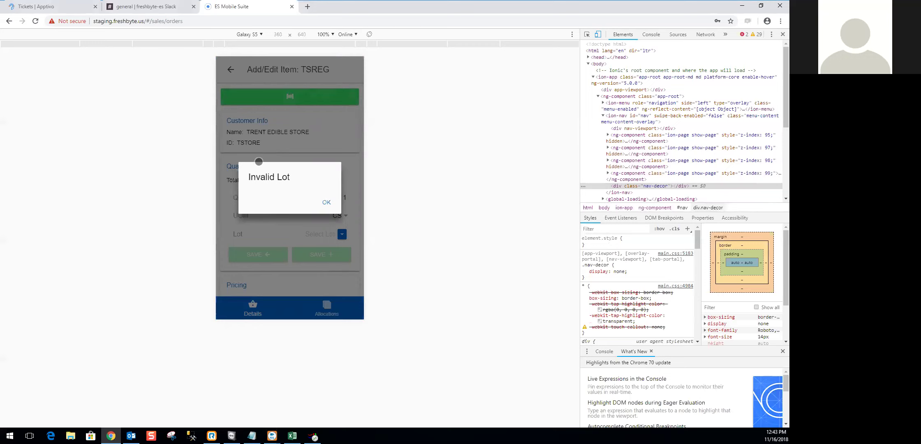
{"action": "left_click", "coordinate": [325, 204]}
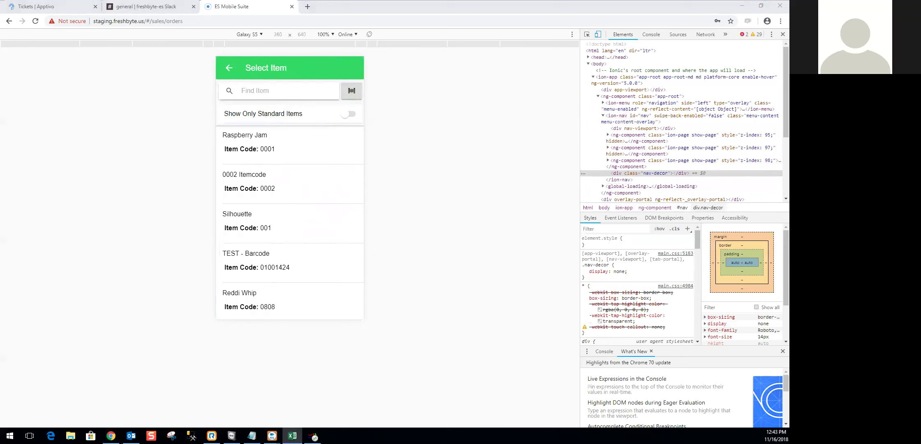
{"action": "left_click", "coordinate": [355, 102]}
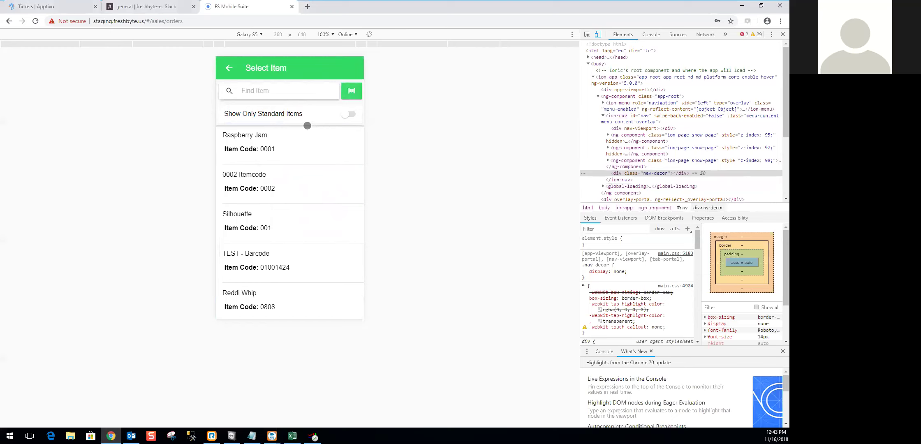
{"action": "left_click", "coordinate": [318, 138]}
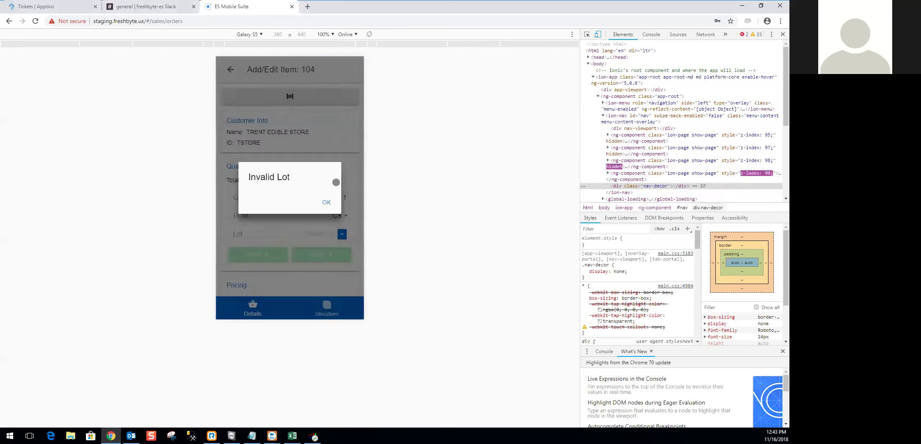
{"action": "left_click", "coordinate": [333, 216]}
{"action": "left_click", "coordinate": [342, 234]}
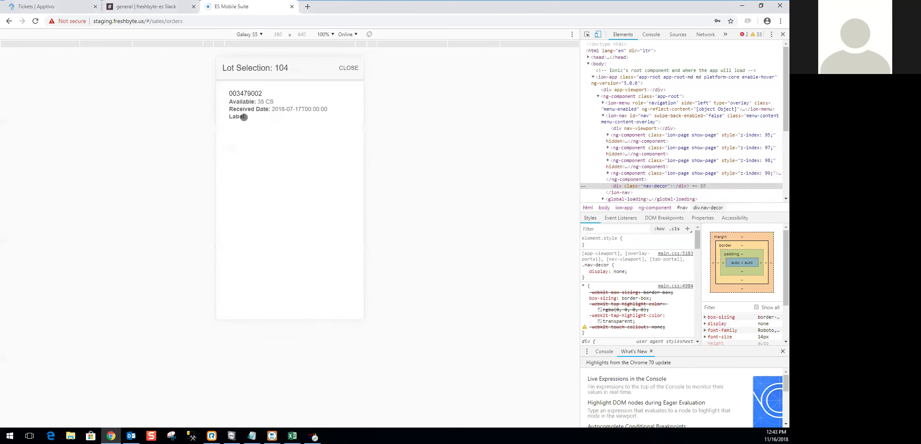
{"action": "key", "text": "alt+Tab"}
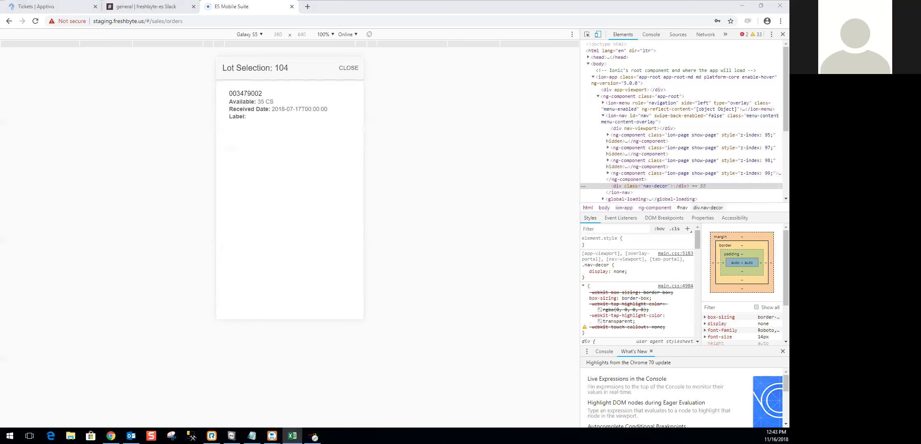
{"action": "left_click", "coordinate": [354, 66]}
{"action": "left_click", "coordinate": [230, 76]}
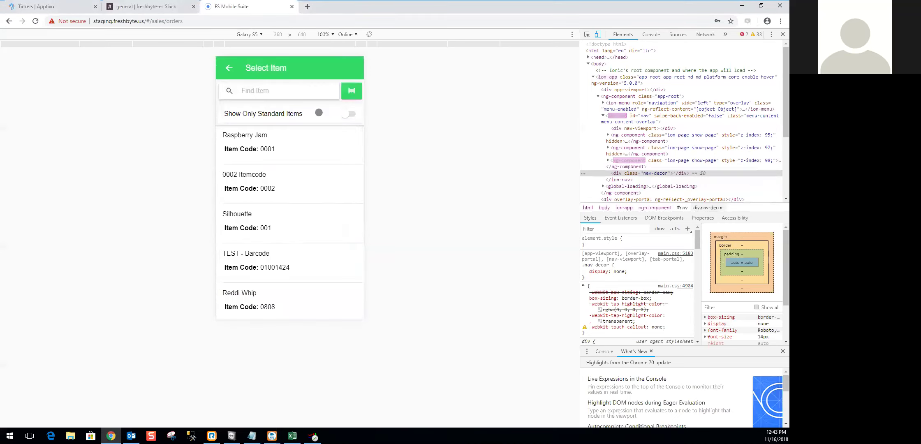
{"action": "key", "text": "alt+Tab"}
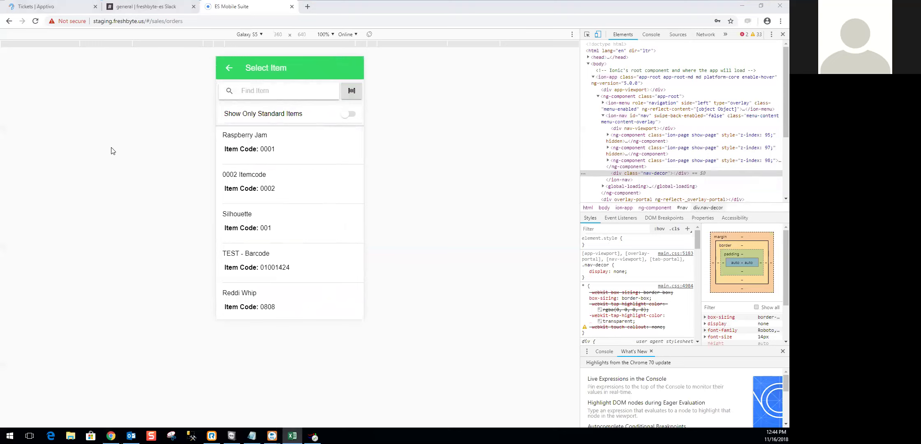
Step: Scan item 104, keep CS units, set its unit price, and save 4 CS from lot 003479002
{"action": "left_click", "coordinate": [352, 91]}
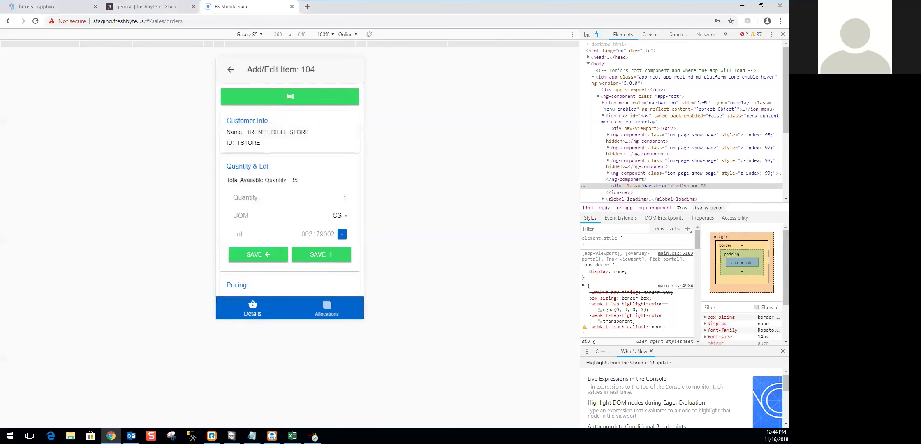
{"action": "left_click", "coordinate": [345, 216]}
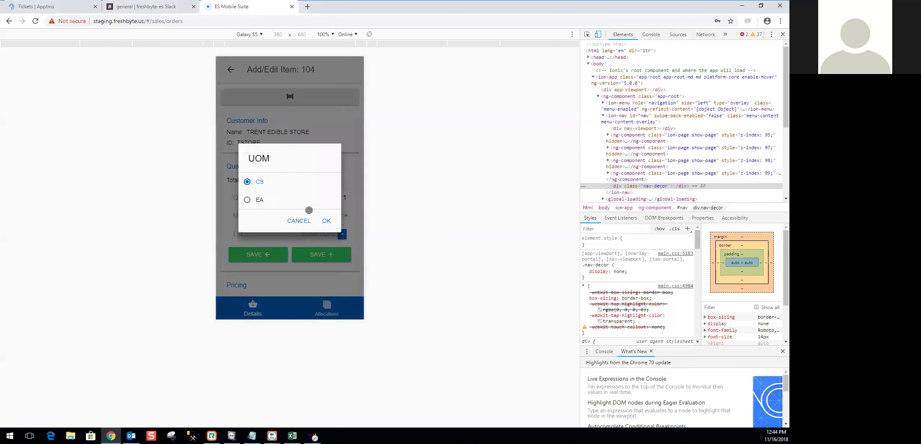
{"action": "left_click", "coordinate": [327, 222]}
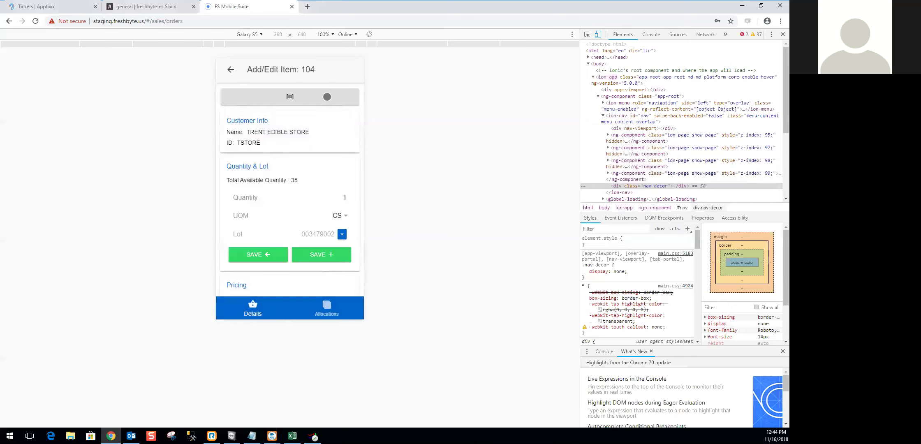
{"action": "left_click", "coordinate": [328, 97]}
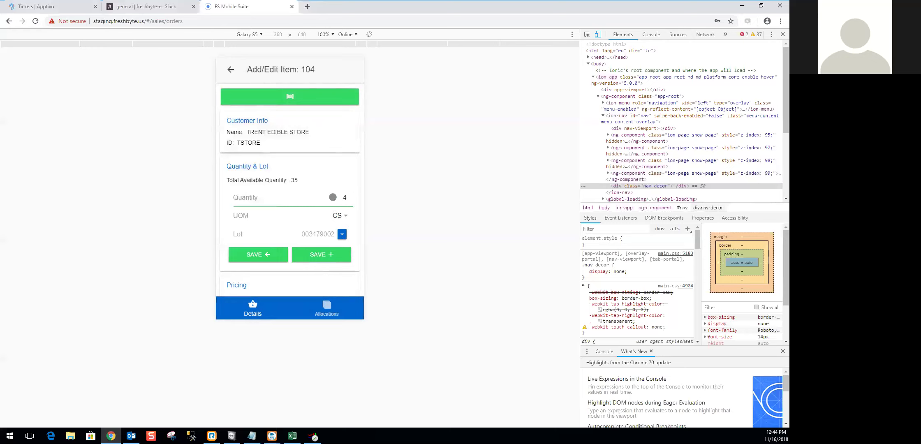
{"action": "scroll", "coordinate": [331, 200], "scroll_direction": "down", "scroll_amount": 3}
{"action": "scroll", "coordinate": [313, 208], "scroll_direction": "up", "scroll_amount": 1}
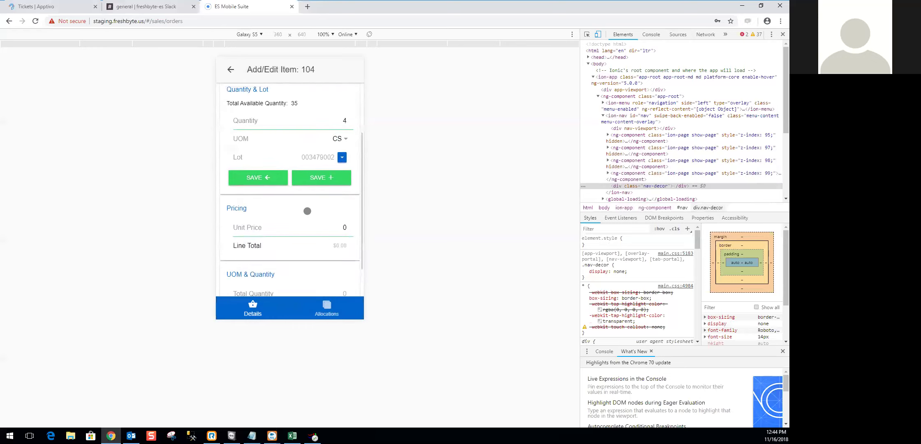
{"action": "left_click", "coordinate": [344, 229]}
{"action": "scroll", "coordinate": [340, 217], "scroll_direction": "down", "scroll_amount": 1}
{"action": "scroll", "coordinate": [336, 195], "scroll_direction": "up", "scroll_amount": 3}
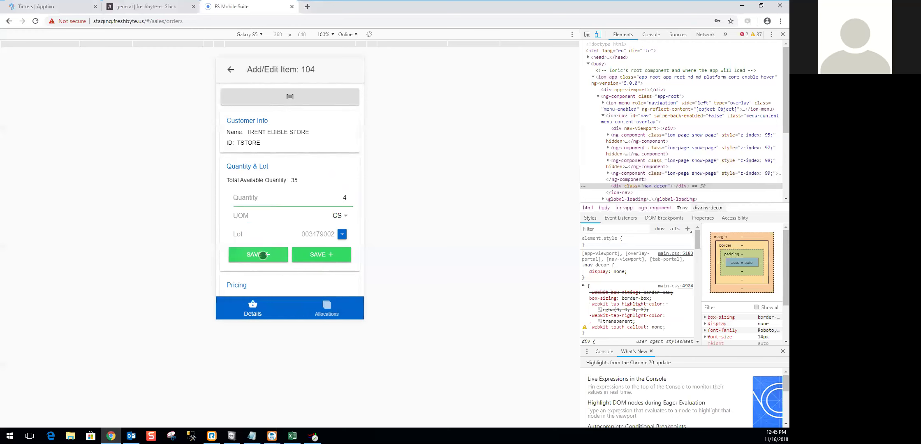
{"action": "left_click", "coordinate": [263, 256]}
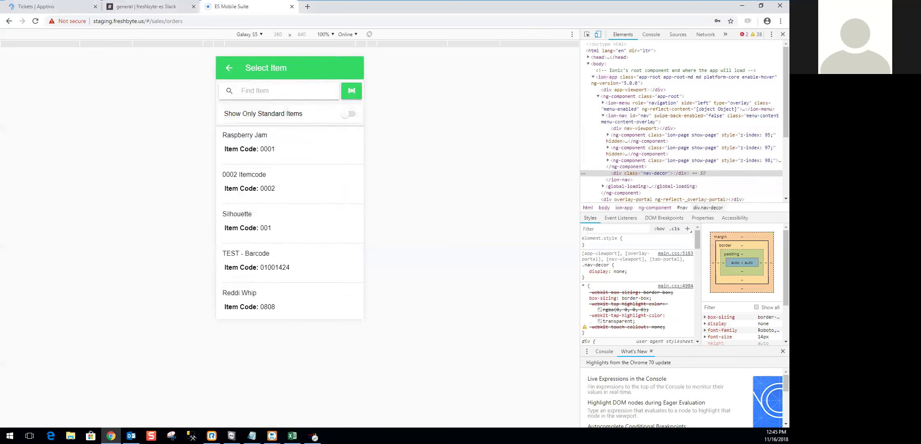
Step: Scan GROL using the code from Excel, then enter quantity 4 CS from lot 003478005 at unit price 5
{"action": "key", "text": "alt+Tab"}
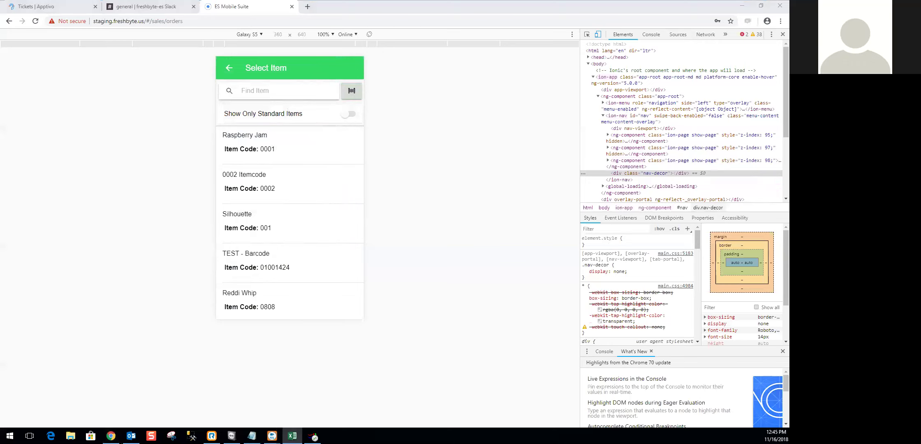
{"action": "left_click", "coordinate": [353, 90]}
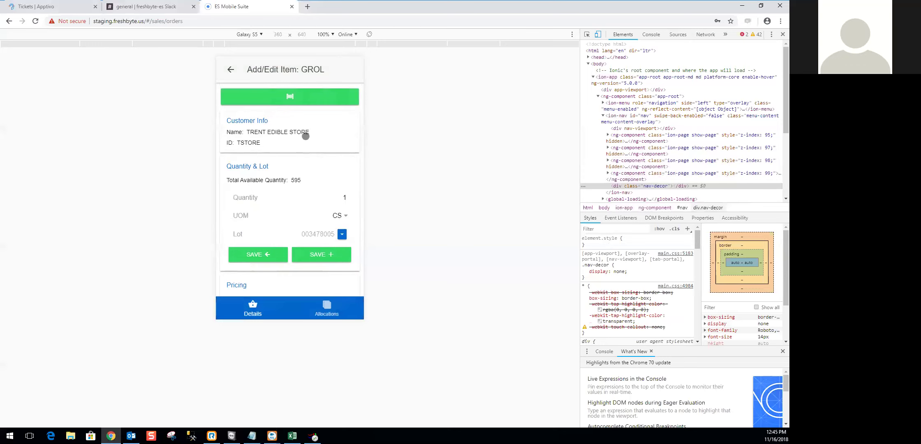
{"action": "key", "text": "Tab"}
{"action": "type", "text": "4"}
{"action": "double_click", "coordinate": [345, 198]}
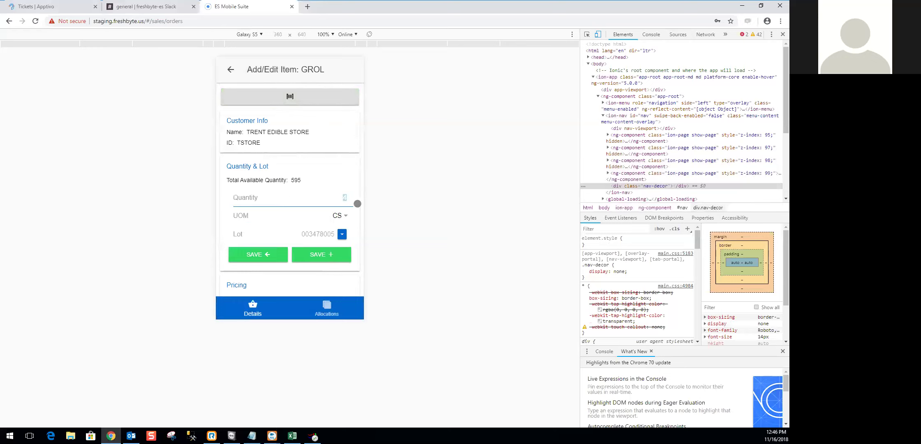
{"action": "scroll", "coordinate": [357, 216], "scroll_direction": "down", "scroll_amount": 2}
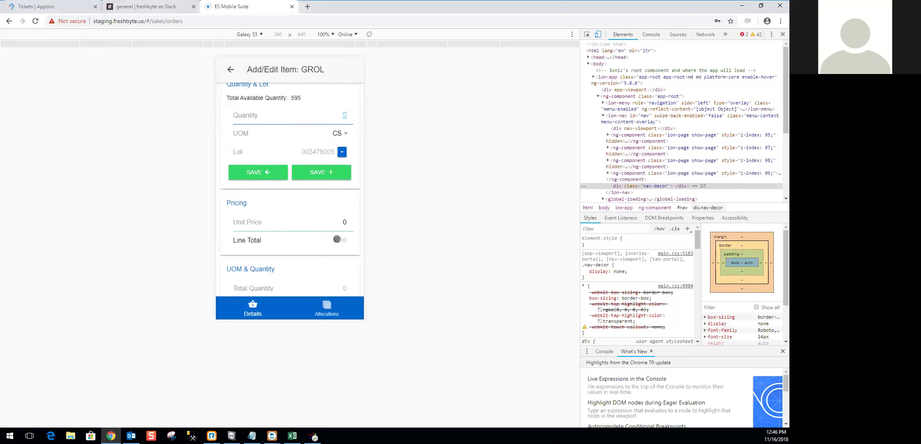
{"action": "left_click", "coordinate": [345, 223]}
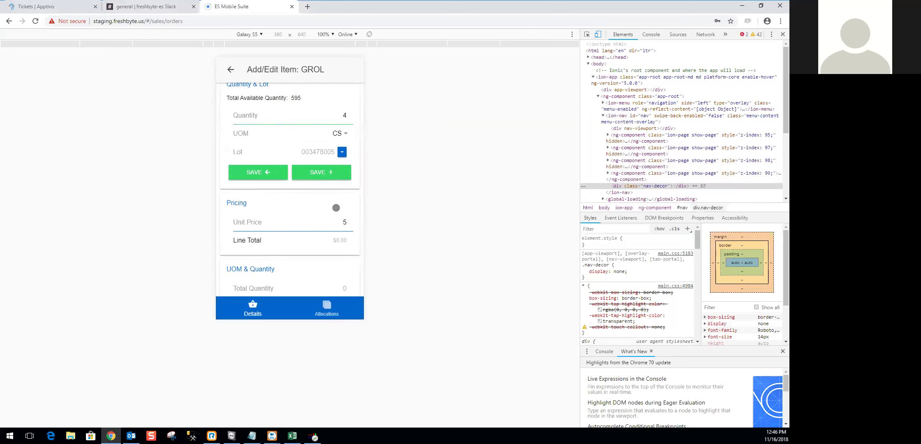
{"action": "scroll", "coordinate": [336, 220], "scroll_direction": "up", "scroll_amount": 2}
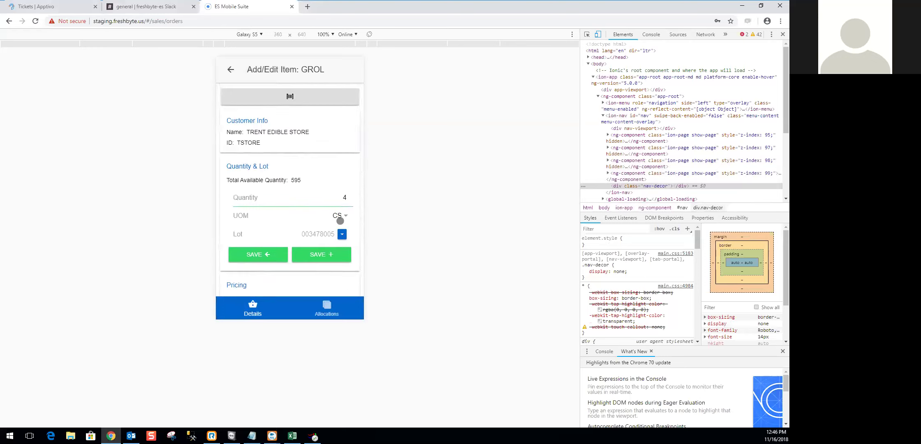
{"action": "scroll", "coordinate": [338, 215], "scroll_direction": "down", "scroll_amount": 1}
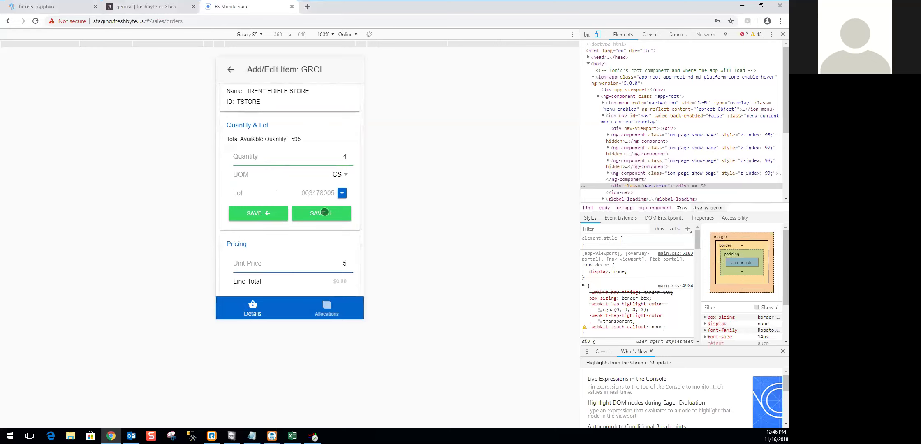
Step: Save the 4 CS of GROL, then add 2 CS from lot 002993002 for a 6 CS line
{"action": "left_click", "coordinate": [325, 212]}
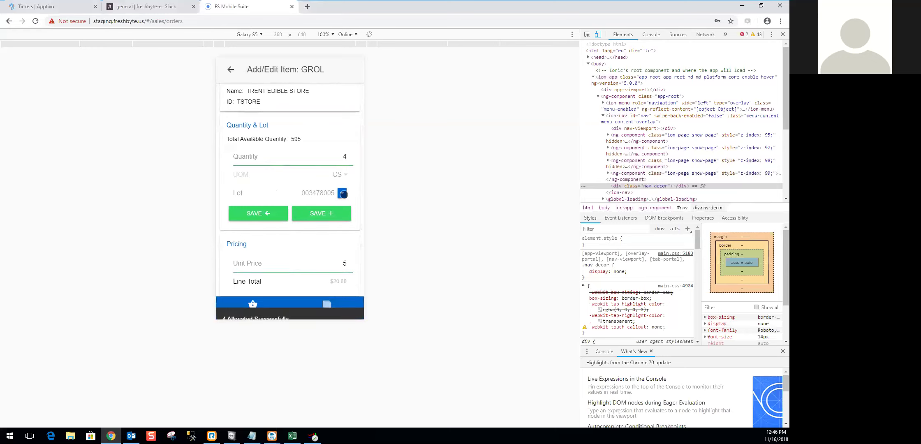
{"action": "left_click", "coordinate": [343, 194]}
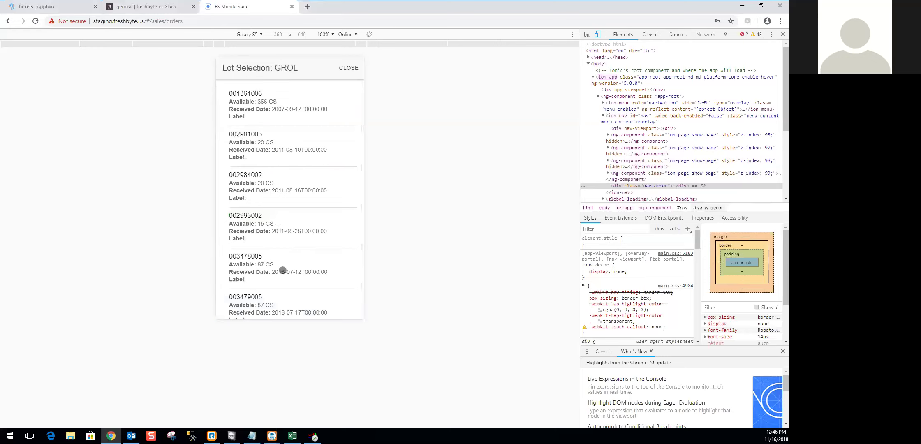
{"action": "left_click", "coordinate": [279, 233]}
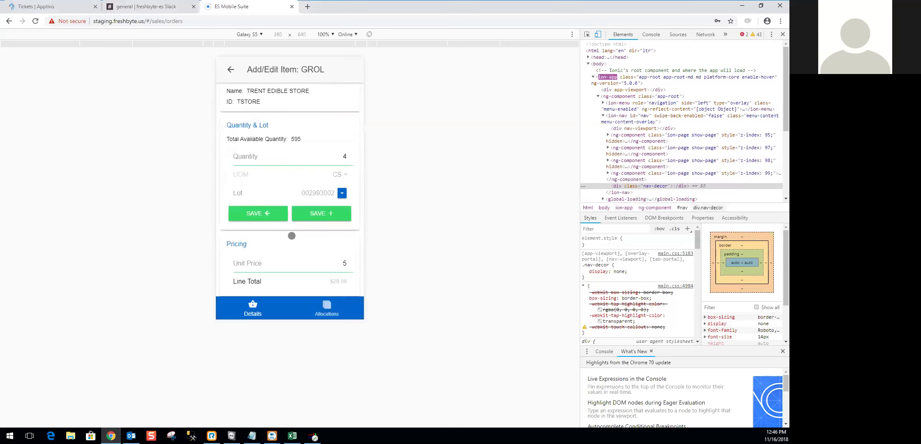
{"action": "left_click", "coordinate": [344, 155]}
{"action": "left_click", "coordinate": [264, 215]}
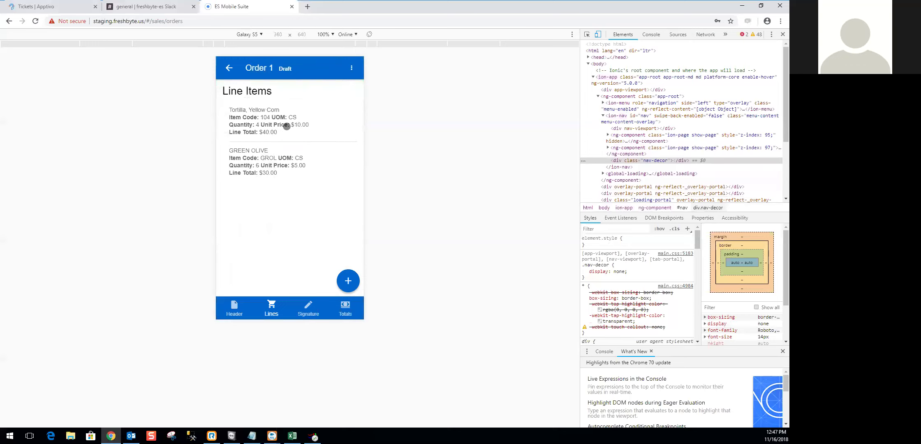
{"action": "left_click_drag", "start_coordinate": [315, 122], "coordinate": [281, 123]}
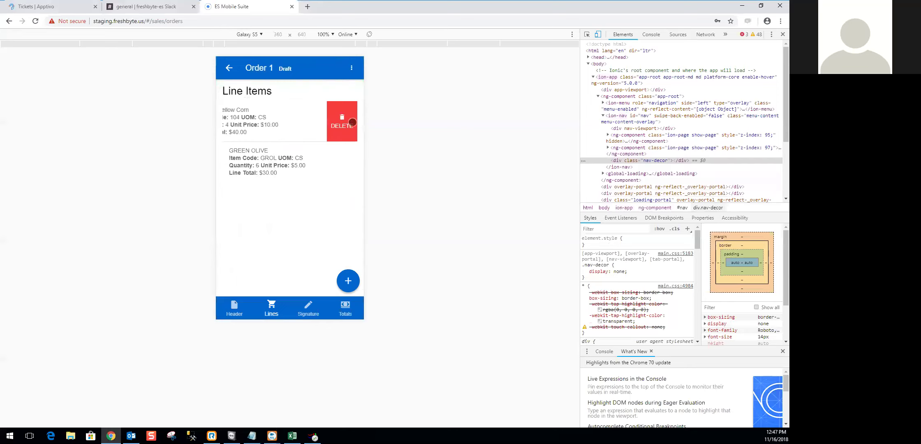
{"action": "left_click_drag", "start_coordinate": [252, 124], "coordinate": [338, 128]}
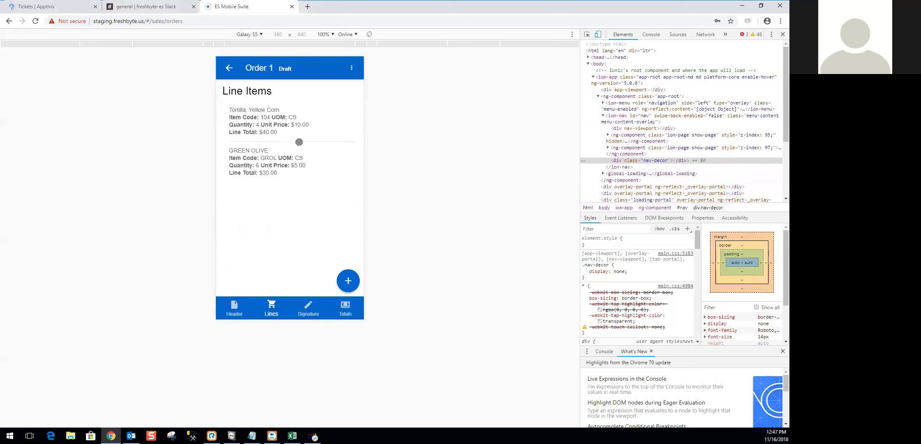
{"action": "left_click", "coordinate": [268, 120]}
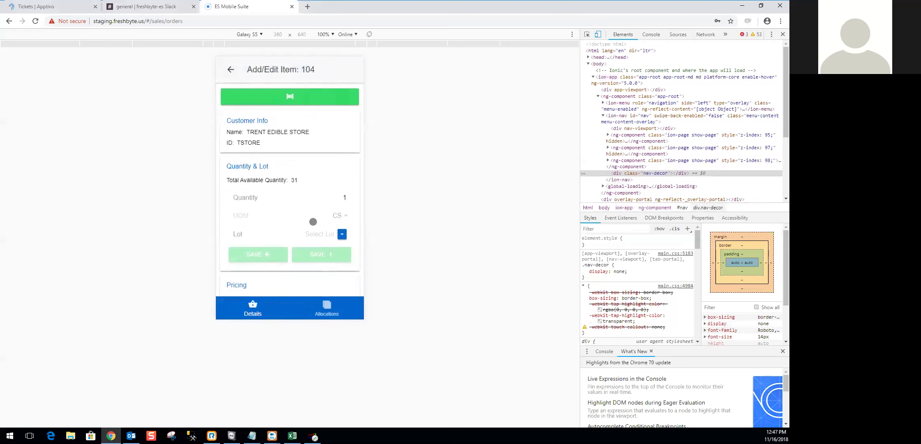
{"action": "scroll", "coordinate": [348, 232], "scroll_direction": "down", "scroll_amount": 2}
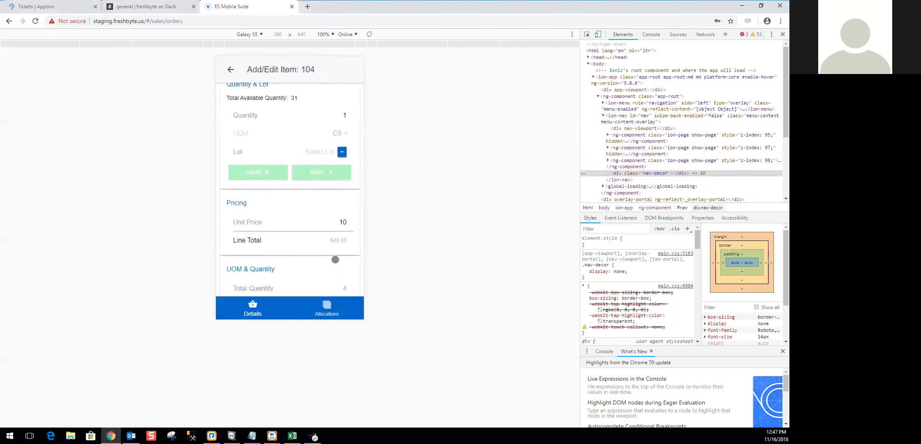
{"action": "left_click", "coordinate": [344, 222]}
{"action": "left_click", "coordinate": [230, 70]}
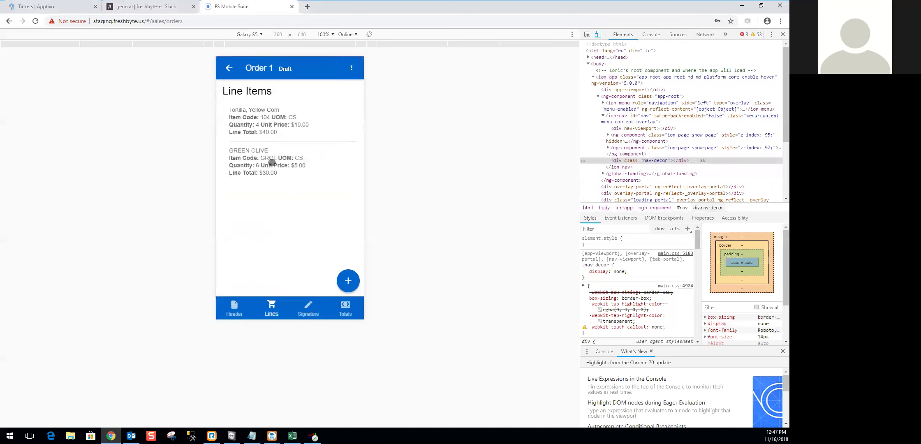
Step: Open the GREEN OLIVE line and delete its 2 CS allocation from lot 002993002
{"action": "left_click", "coordinate": [275, 169]}
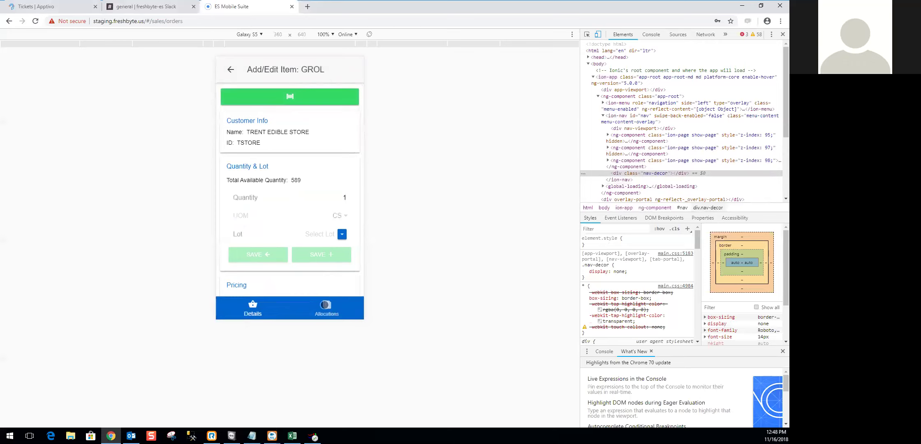
{"action": "left_click", "coordinate": [329, 308]}
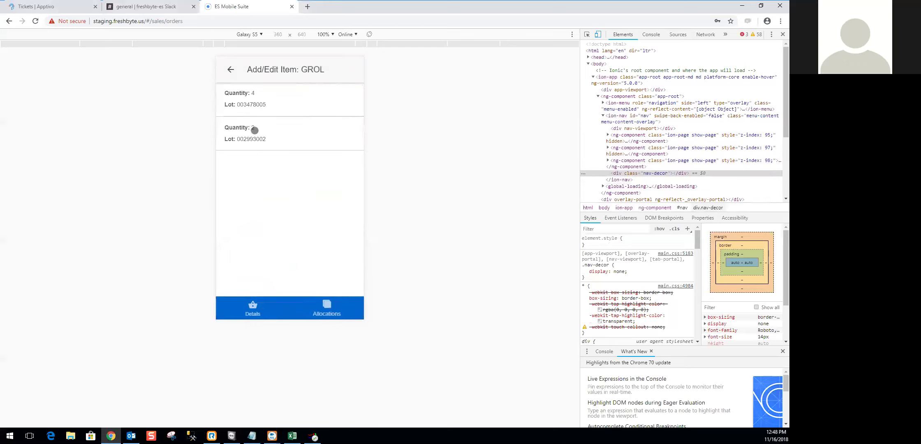
{"action": "left_click_drag", "start_coordinate": [349, 129], "coordinate": [136, 124]}
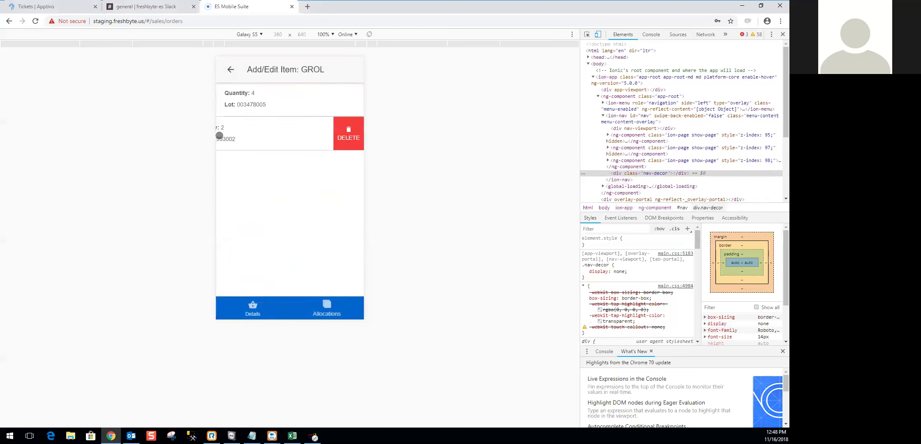
{"action": "left_click", "coordinate": [350, 142]}
{"action": "left_click", "coordinate": [296, 209]}
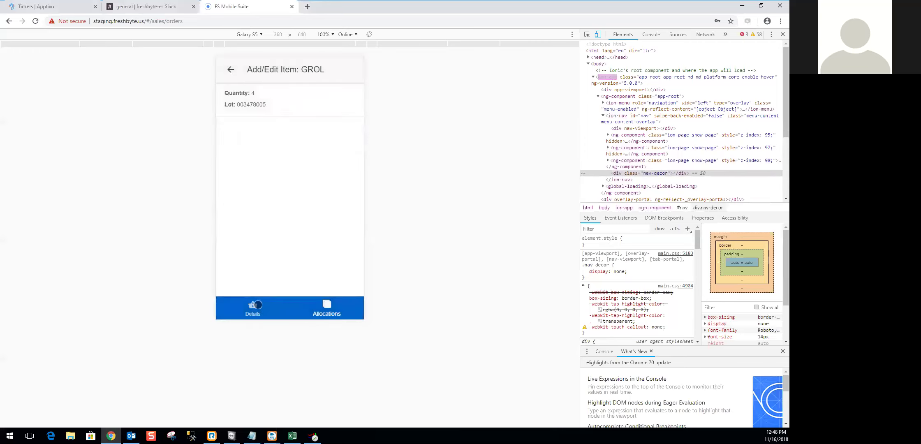
Step: Allocate 2 CS from a newly chosen GROL lot and save, keeping 6 CS at $30.00
{"action": "left_click", "coordinate": [346, 200]}
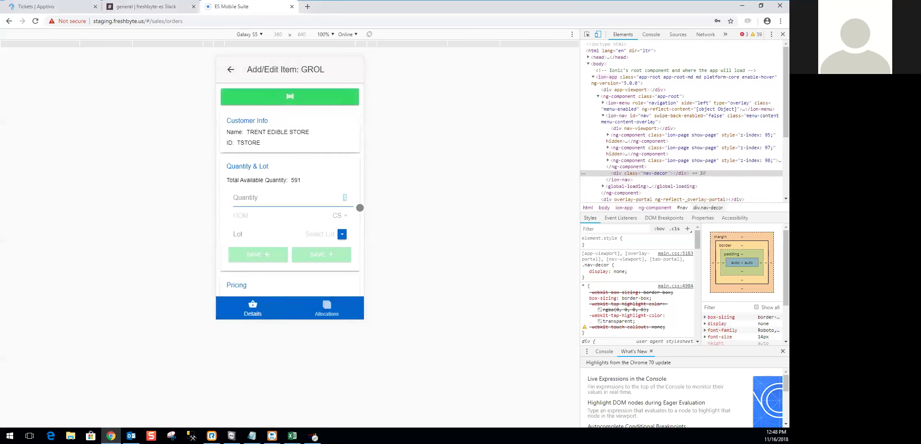
{"action": "left_click", "coordinate": [350, 236]}
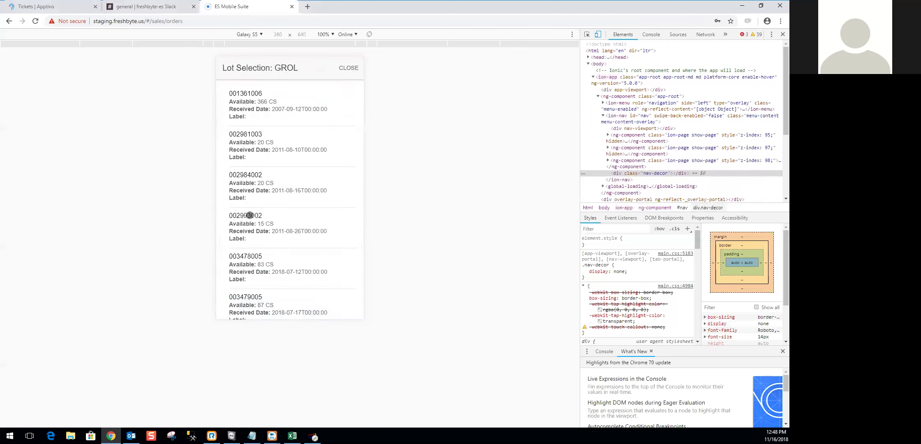
{"action": "left_click", "coordinate": [246, 193]}
{"action": "left_click", "coordinate": [258, 255]}
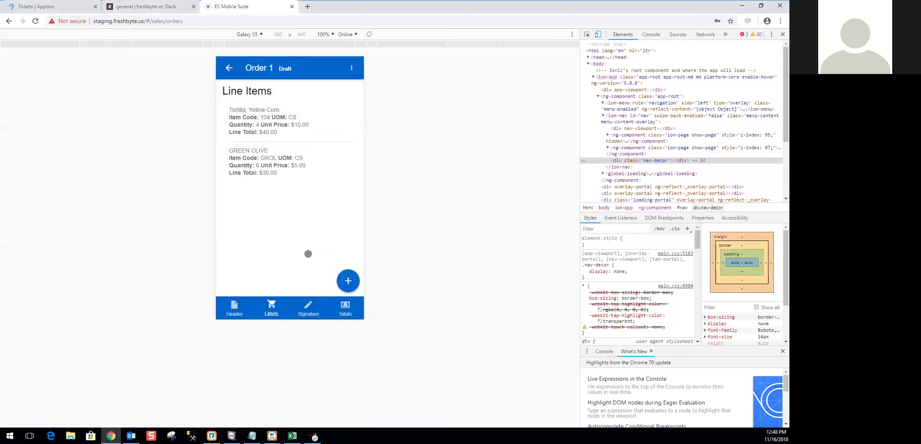
{"action": "left_click", "coordinate": [231, 308]}
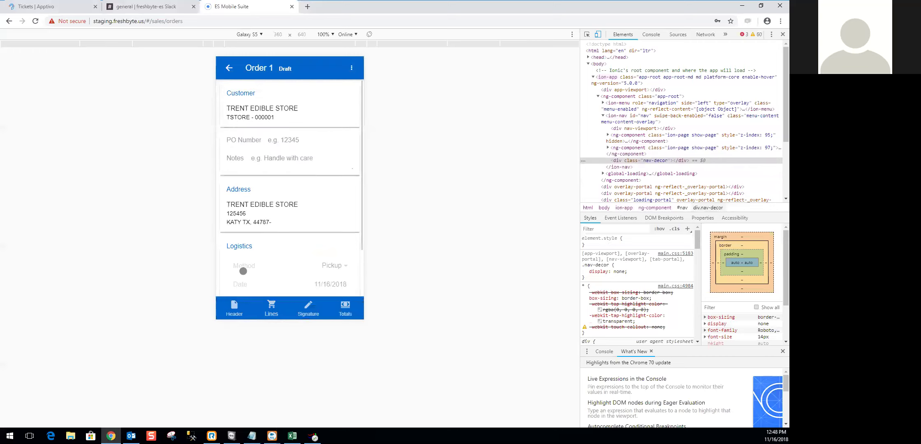
{"action": "left_click", "coordinate": [277, 140]}
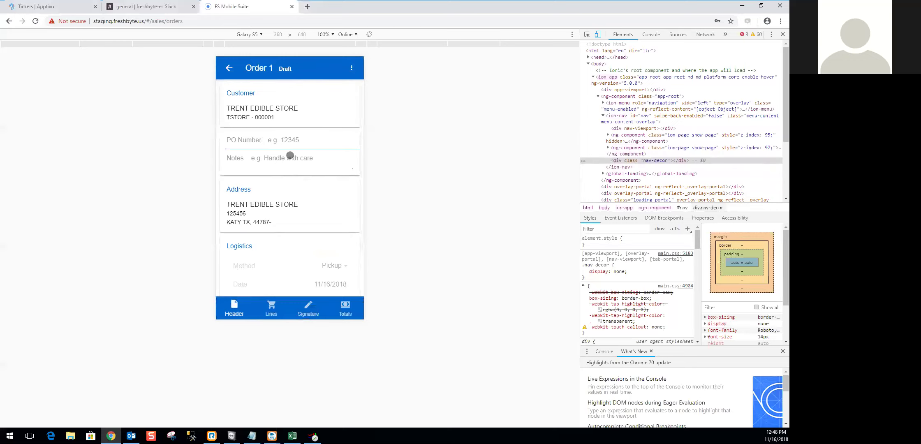
{"action": "scroll", "coordinate": [295, 181], "scroll_direction": "down", "scroll_amount": 1}
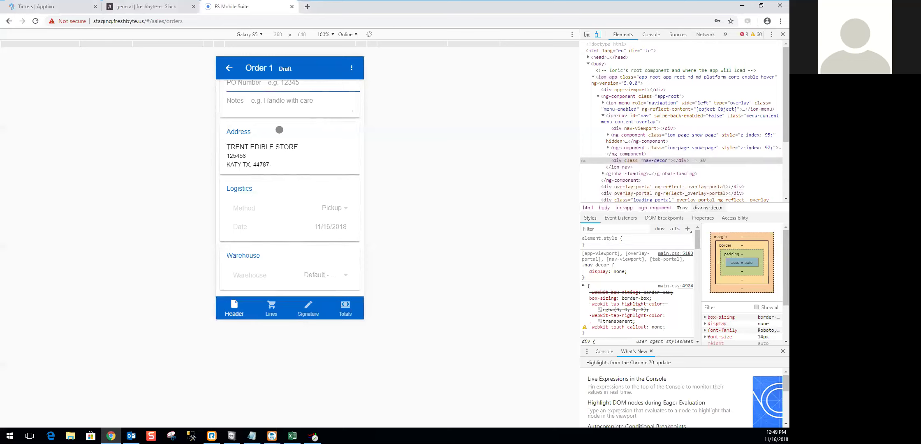
{"action": "scroll", "coordinate": [297, 153], "scroll_direction": "up", "scroll_amount": 2}
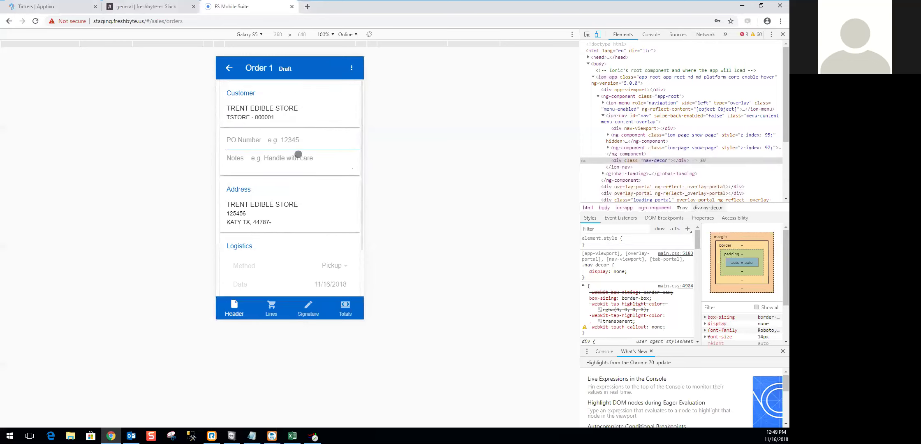
{"action": "scroll", "coordinate": [312, 197], "scroll_direction": "down", "scroll_amount": 3}
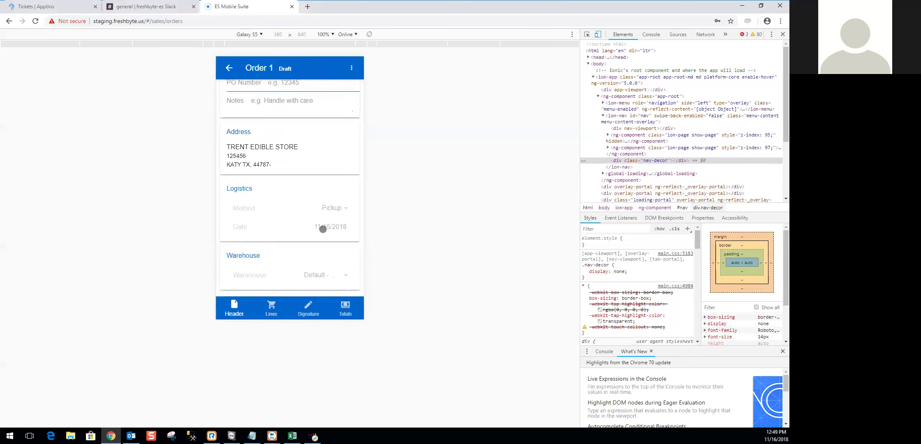
Step: Draw a two-stroke signature on Order 1's signature pad and save it
{"action": "left_click", "coordinate": [308, 309]}
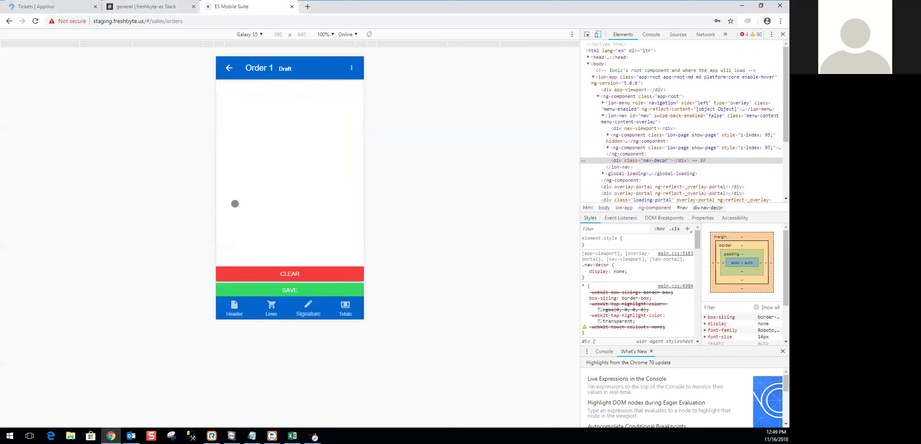
{"action": "mouse_move", "coordinate": [229, 222]}
{"action": "left_mouse_down"}
{"action": "mouse_move", "coordinate": [290, 212]}
{"action": "mouse_move", "coordinate": [245, 241]}
{"action": "mouse_move", "coordinate": [273, 239]}
{"action": "left_mouse_up"}
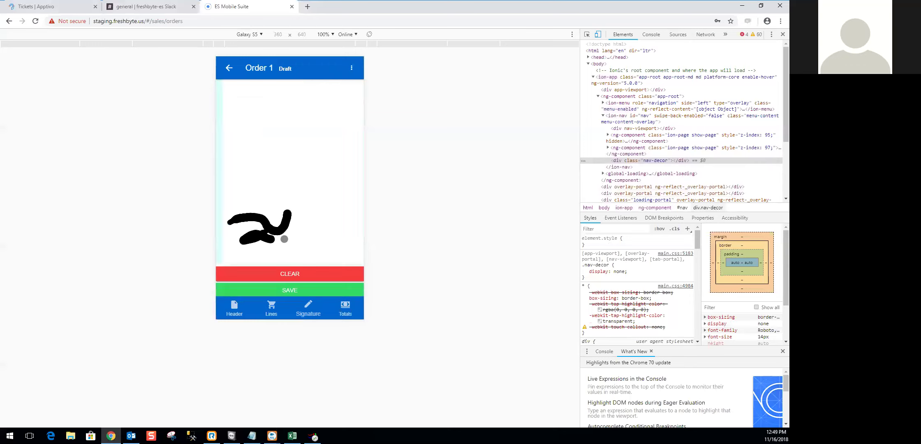
{"action": "mouse_move", "coordinate": [283, 238]}
{"action": "left_mouse_down"}
{"action": "mouse_move", "coordinate": [307, 222]}
{"action": "mouse_move", "coordinate": [348, 230]}
{"action": "mouse_move", "coordinate": [308, 223]}
{"action": "left_mouse_up"}
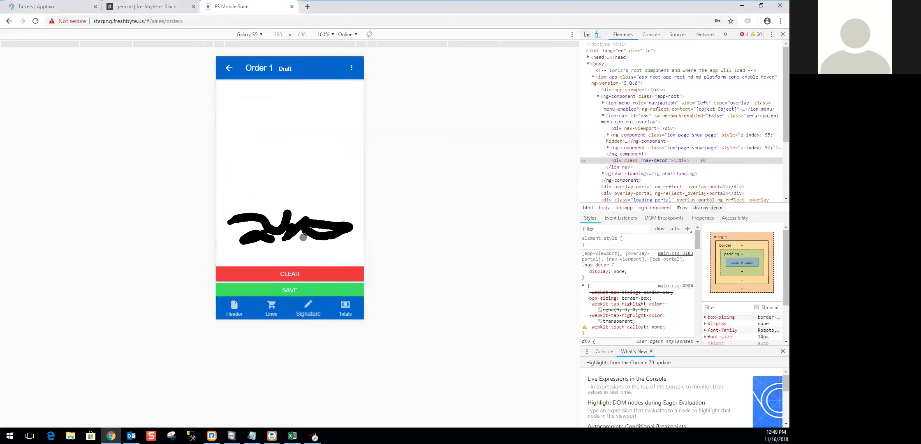
{"action": "left_click", "coordinate": [291, 291]}
Step: Check the order's $70.00 total, then return to its Tortilla and GREEN OLIVE lines
{"action": "left_click", "coordinate": [351, 312]}
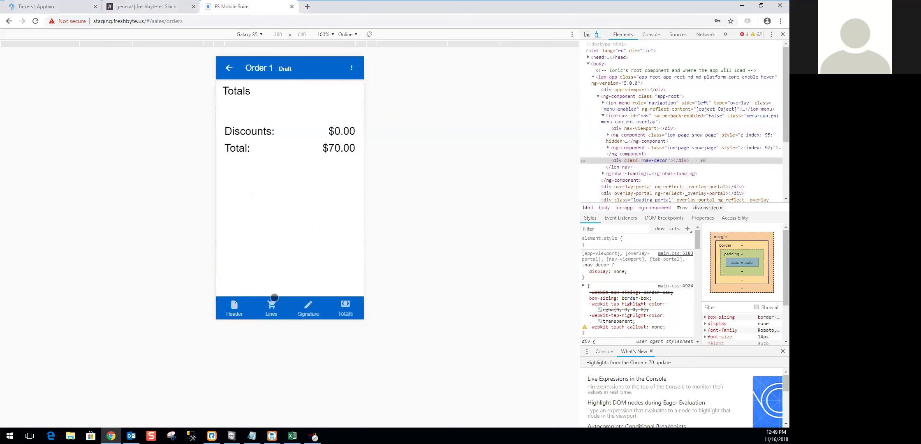
{"action": "left_click", "coordinate": [269, 309]}
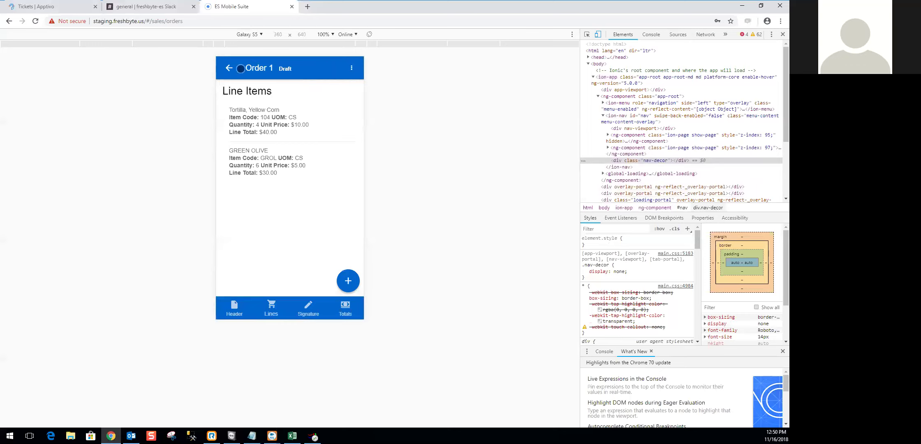
Step: Back on Open Sales Orders, sync the Trent Edible Store draft order and confirm
{"action": "left_click", "coordinate": [351, 69]}
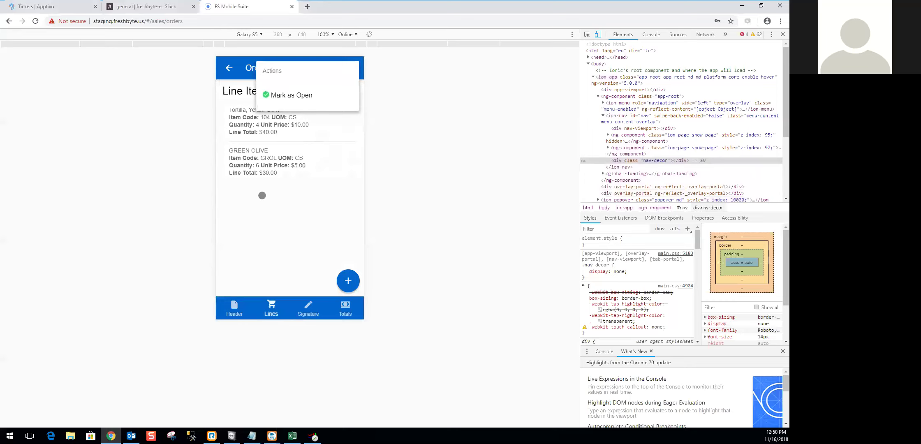
{"action": "left_click", "coordinate": [264, 207]}
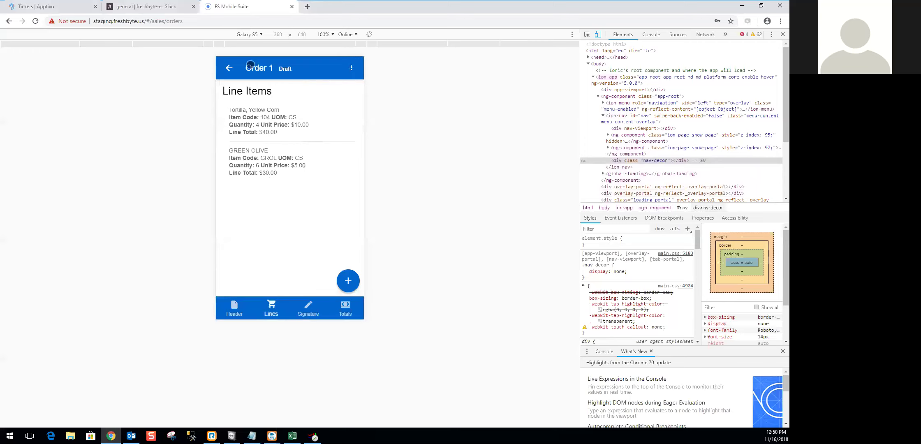
{"action": "left_click", "coordinate": [226, 66]}
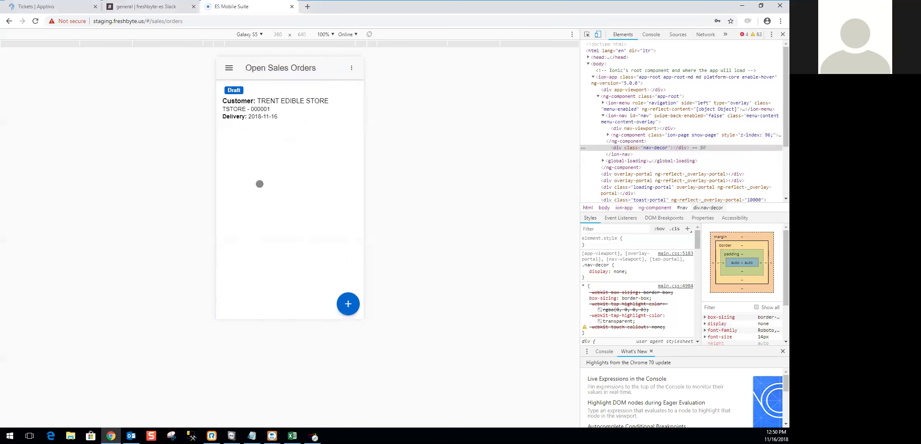
{"action": "left_click_drag", "start_coordinate": [317, 102], "coordinate": [269, 98]}
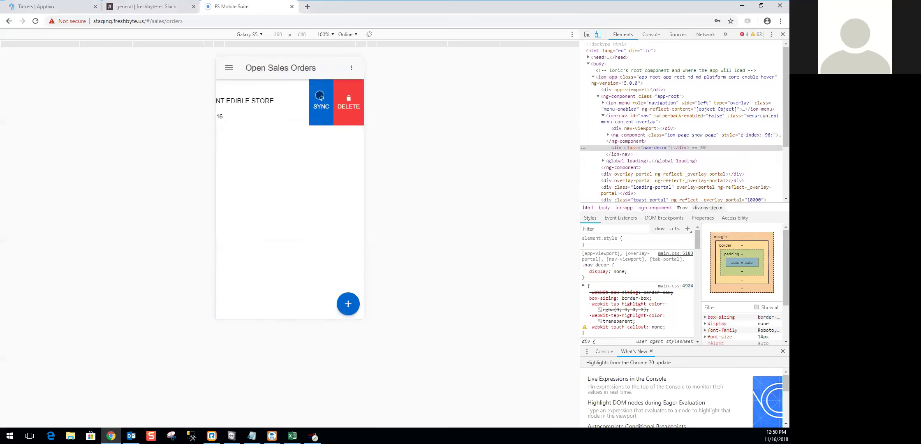
{"action": "left_click", "coordinate": [320, 105]}
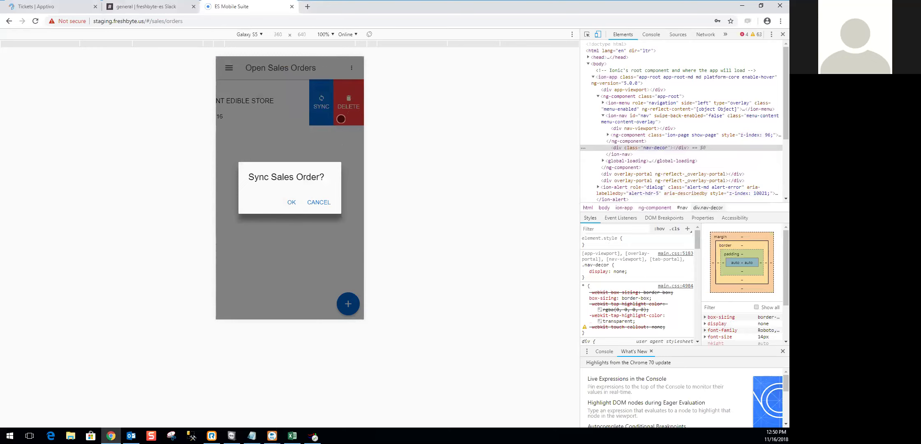
{"action": "left_click", "coordinate": [291, 207]}
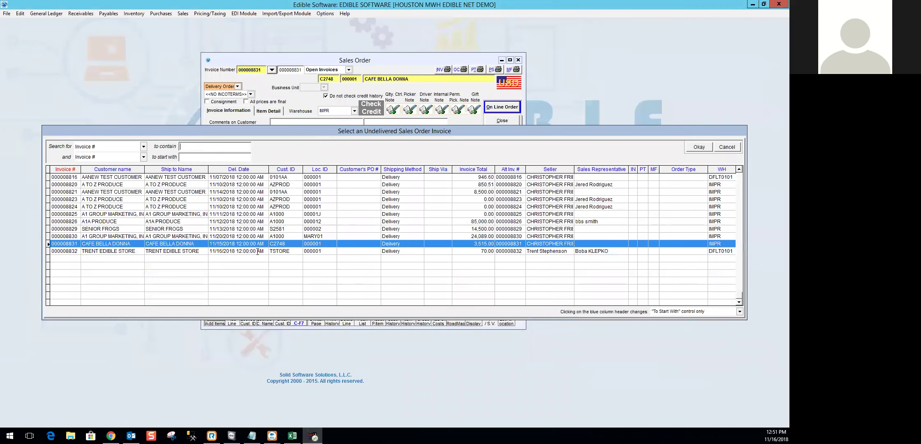
Step: Open the Trent Edible Store invoice, confirm its two lines totalling $70.00, then close it
{"action": "double_click", "coordinate": [275, 251]}
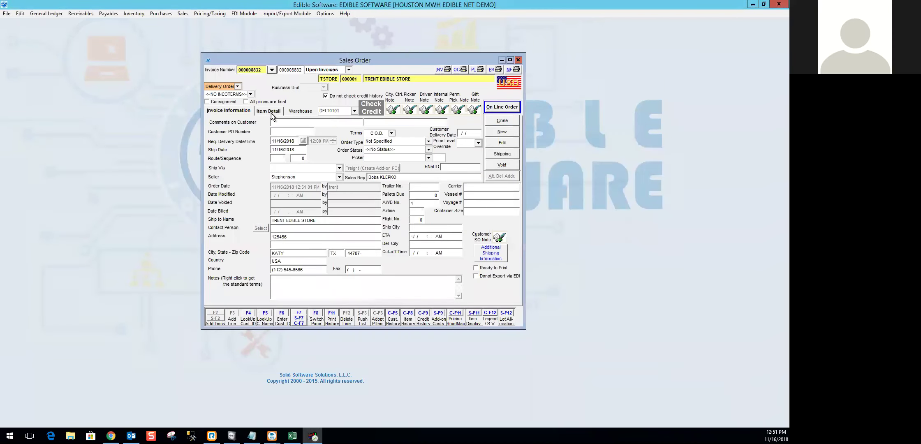
{"action": "left_click", "coordinate": [272, 113]}
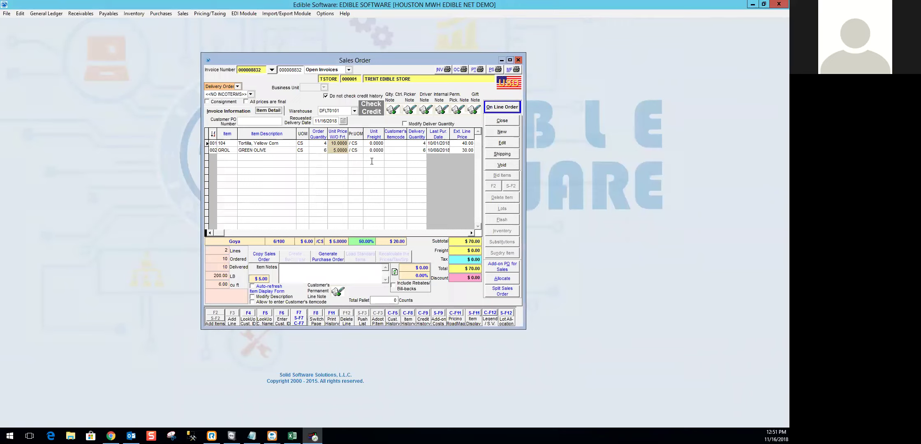
{"action": "left_click", "coordinate": [507, 123]}
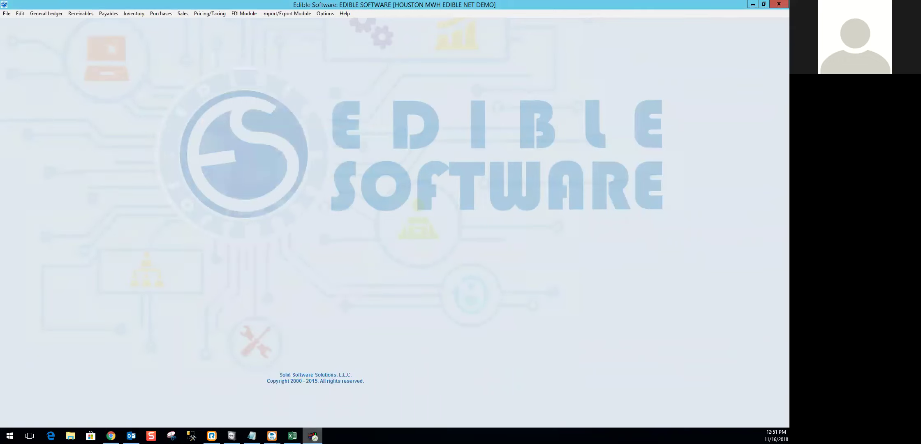
{"action": "mouse_move", "coordinate": [312, 435]}
Step: Back in the mobile app, swipe the synced order to reveal its PRINT/DELETE actions, then hide them
{"action": "left_click", "coordinate": [111, 435]}
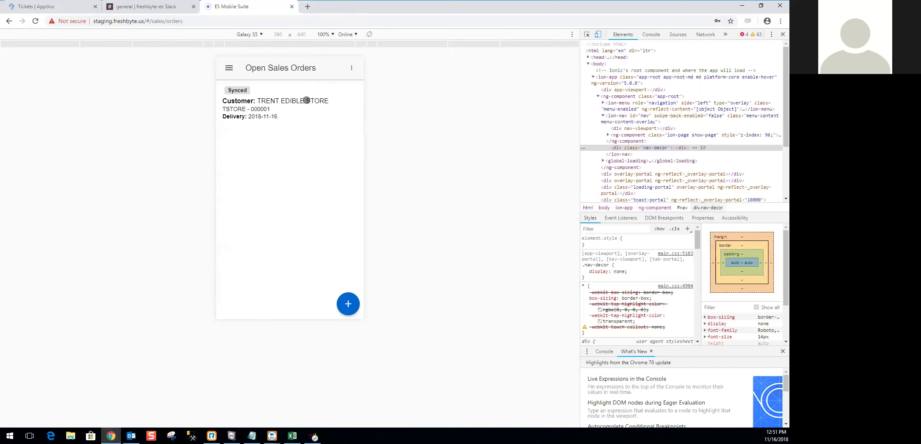
{"action": "left_click_drag", "start_coordinate": [323, 100], "coordinate": [216, 91]}
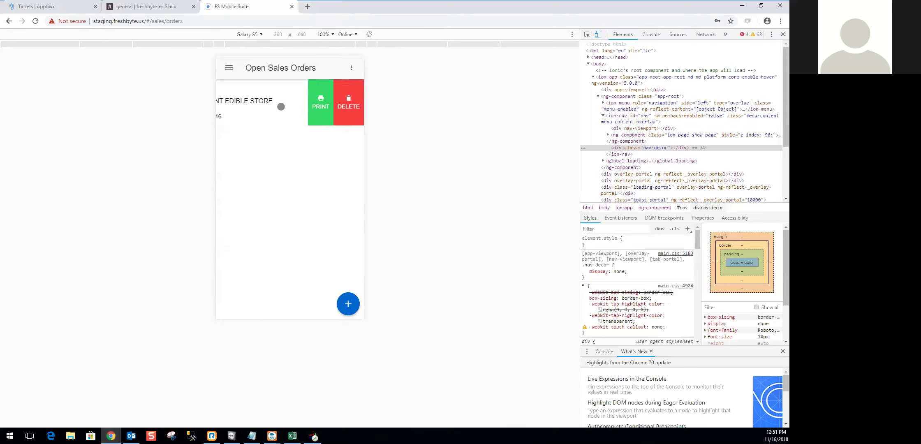
{"action": "left_click_drag", "start_coordinate": [243, 105], "coordinate": [301, 106]}
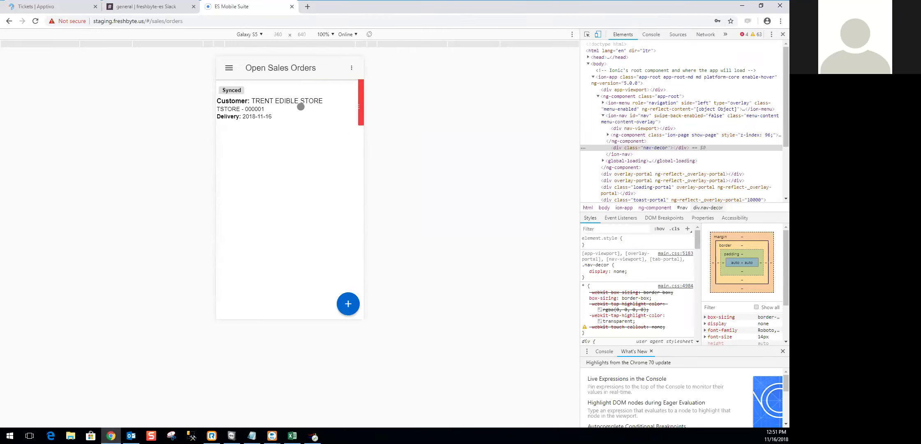
Step: Review the synced order's GREEN OLIVE line and header details, then return to the orders list
{"action": "left_click", "coordinate": [261, 106]}
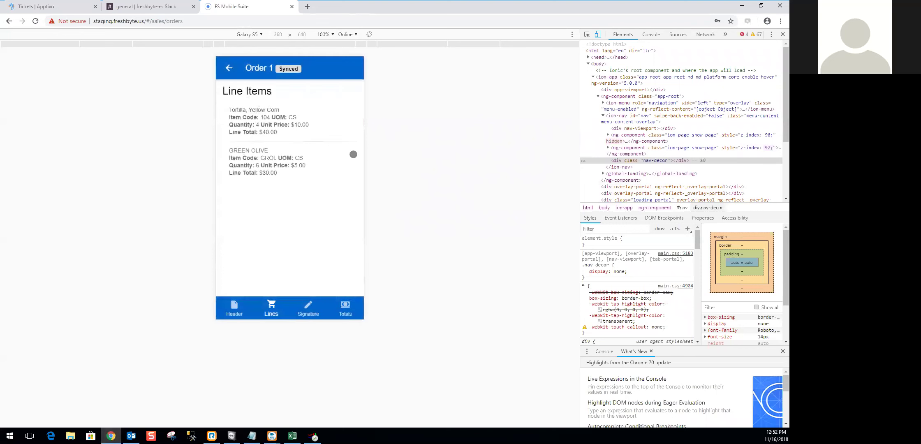
{"action": "left_click_drag", "start_coordinate": [261, 152], "coordinate": [298, 156]}
{"action": "left_click", "coordinate": [239, 306]}
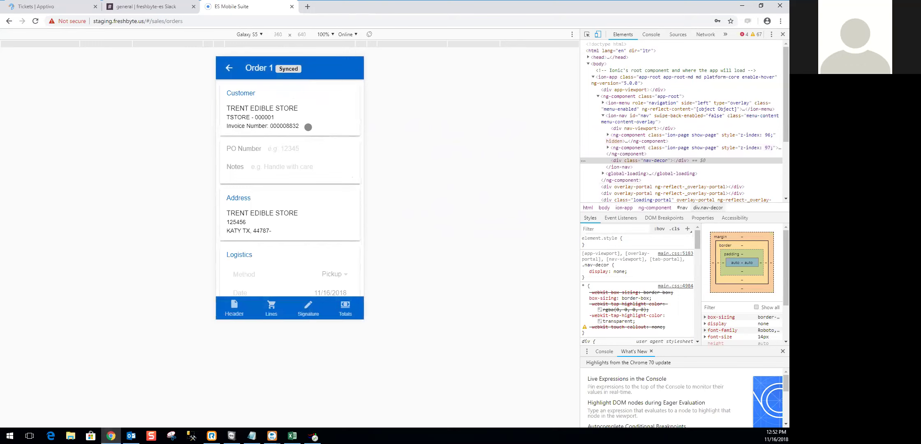
{"action": "left_click", "coordinate": [229, 67]}
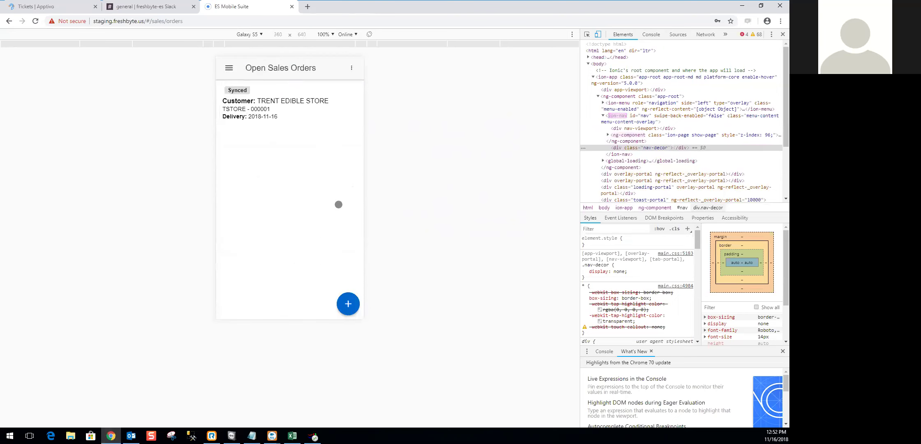